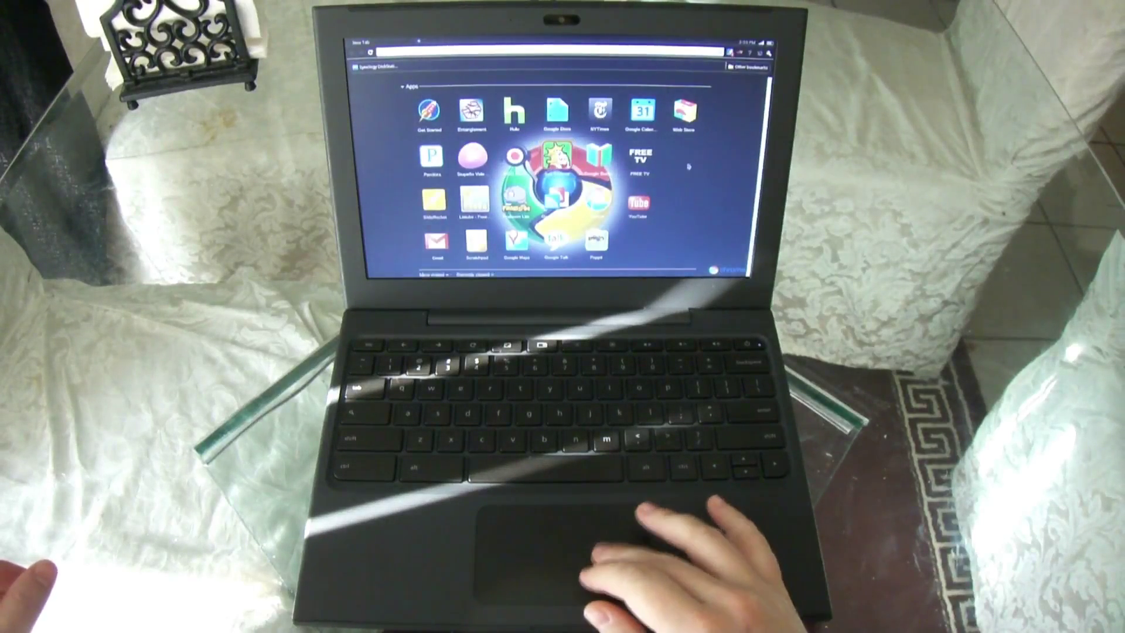
Launch the Chrome Web Store to browse featured apps, then return to the installed apps page.
click(684, 113)
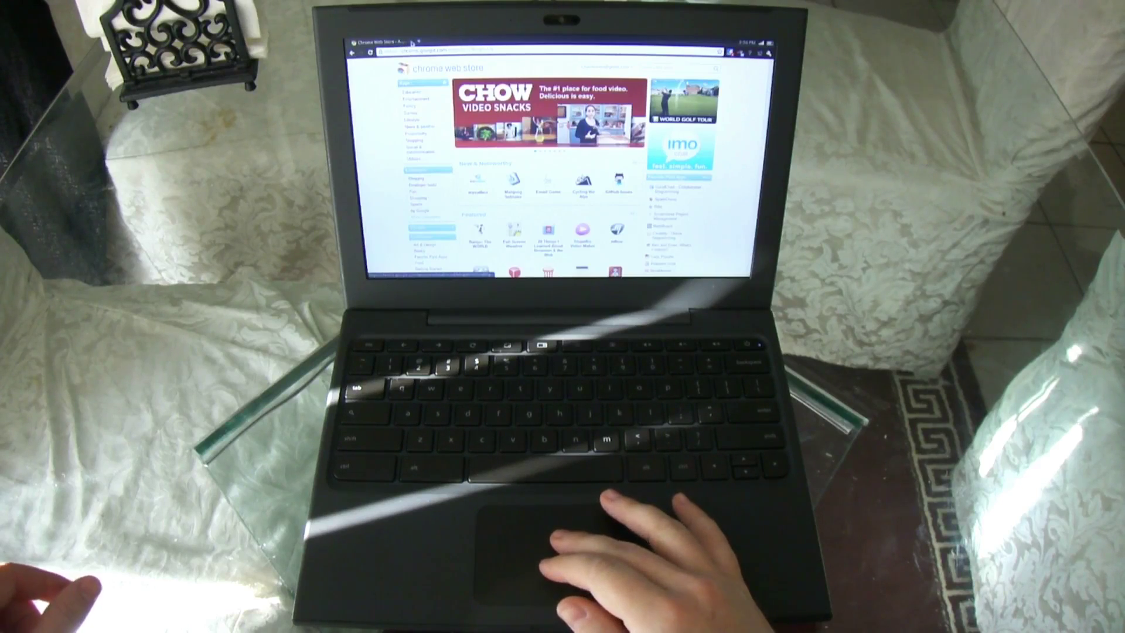
scroll(563, 176, down, 2)
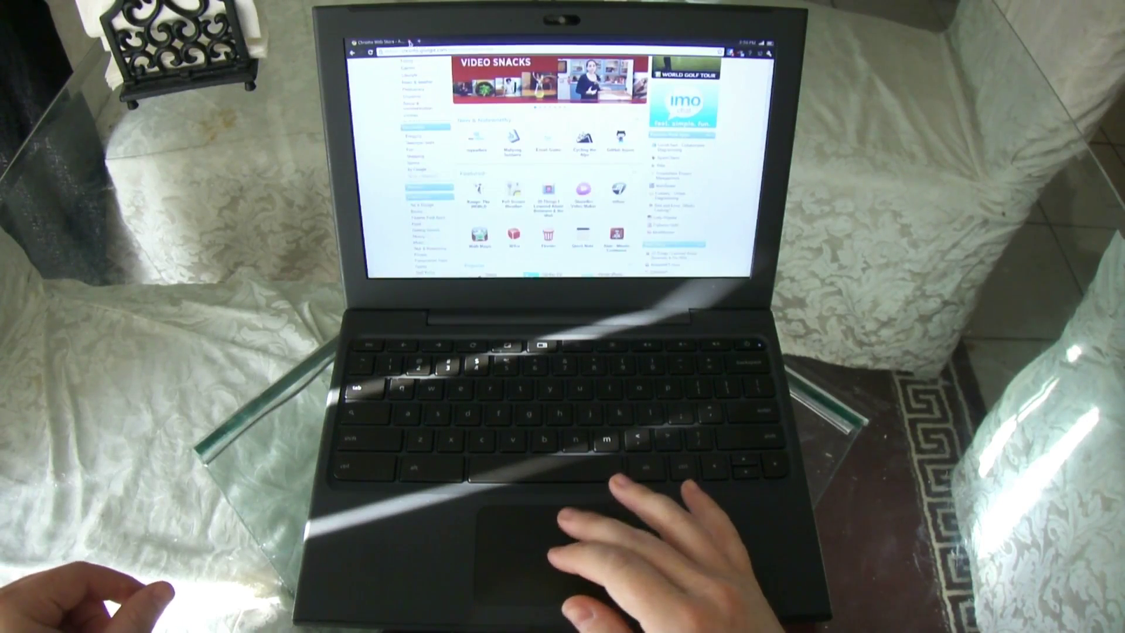
click(410, 41)
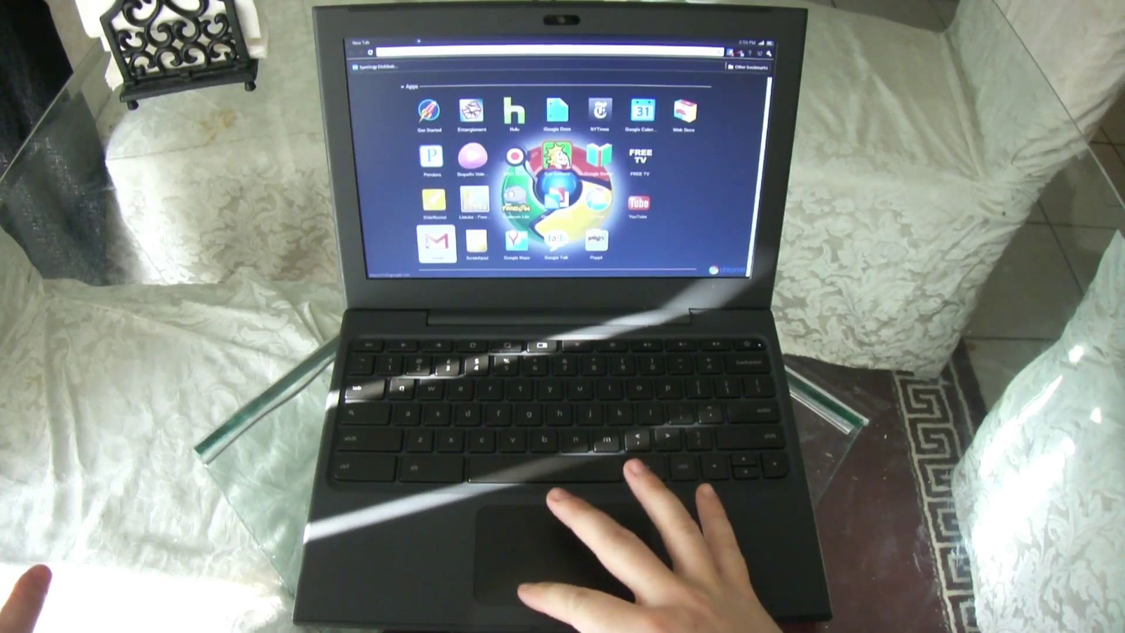
Launch Gmail to view the inbox, then move on to the Google Docs document list.
click(435, 245)
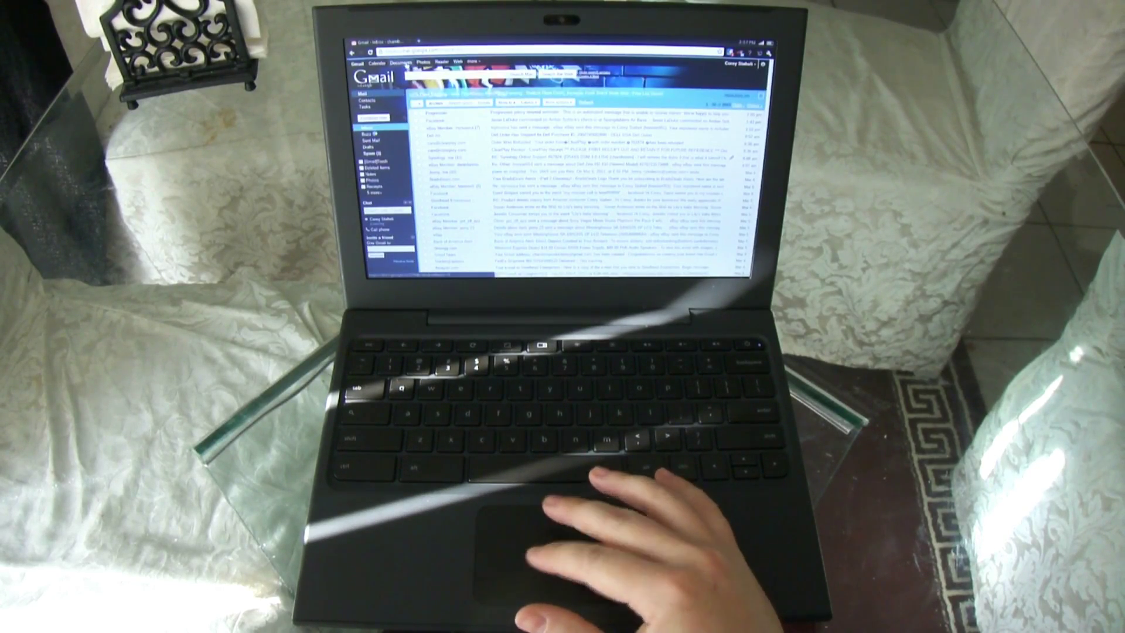
click(422, 40)
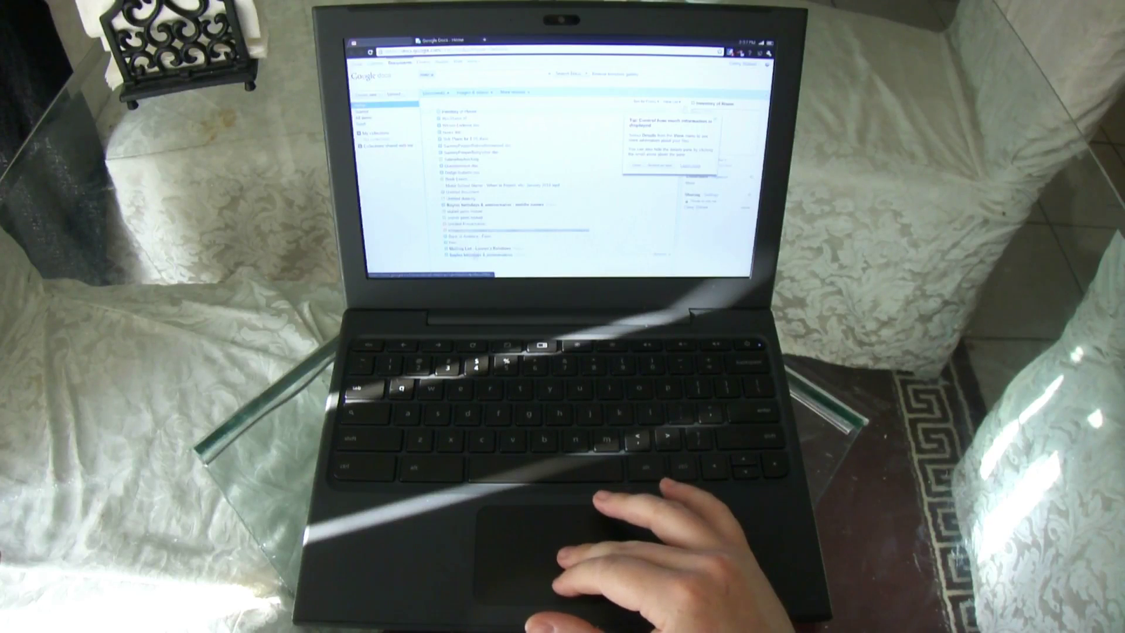
View the Important Family Dates document, then go back to the Docs document list.
click(476, 257)
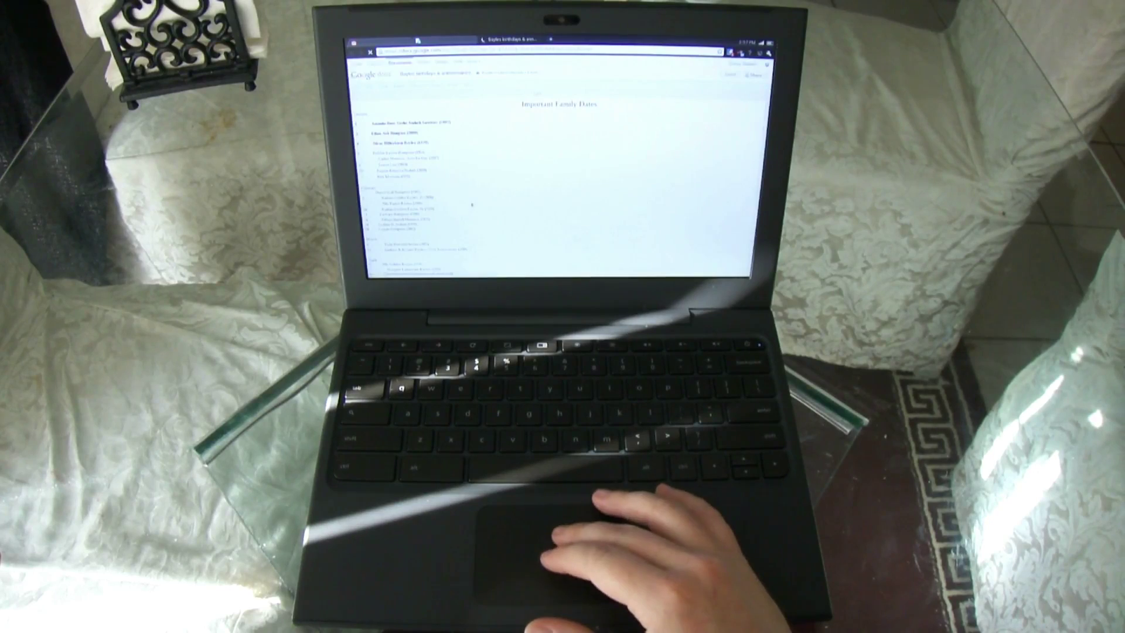
click(463, 41)
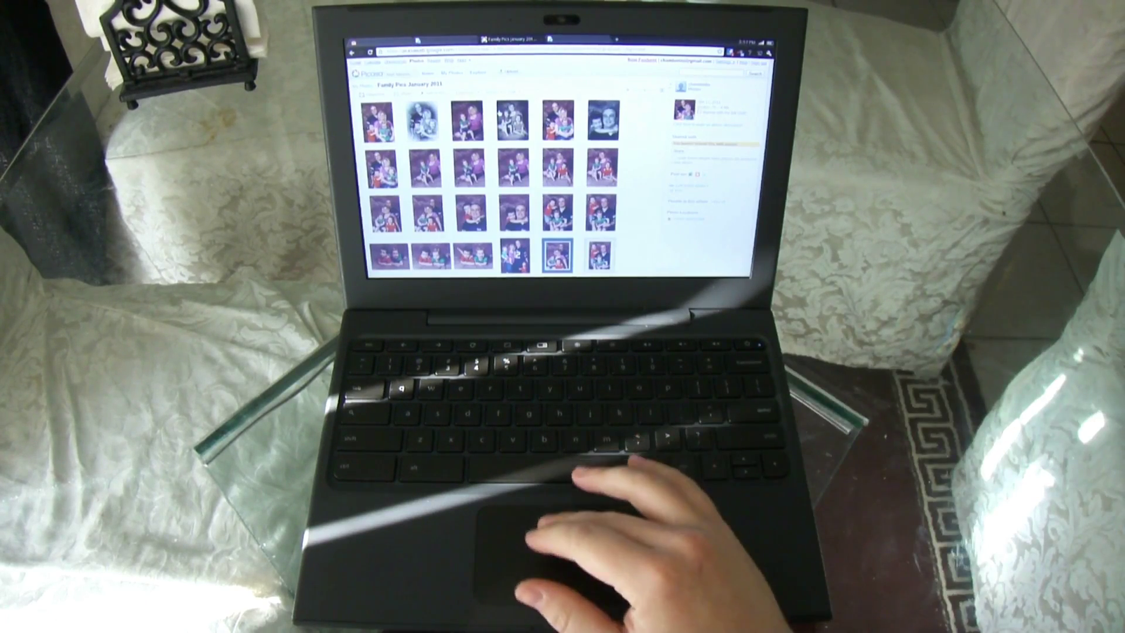
View the black-and-white family photo in the Picnik editor, then close the editor.
click(422, 120)
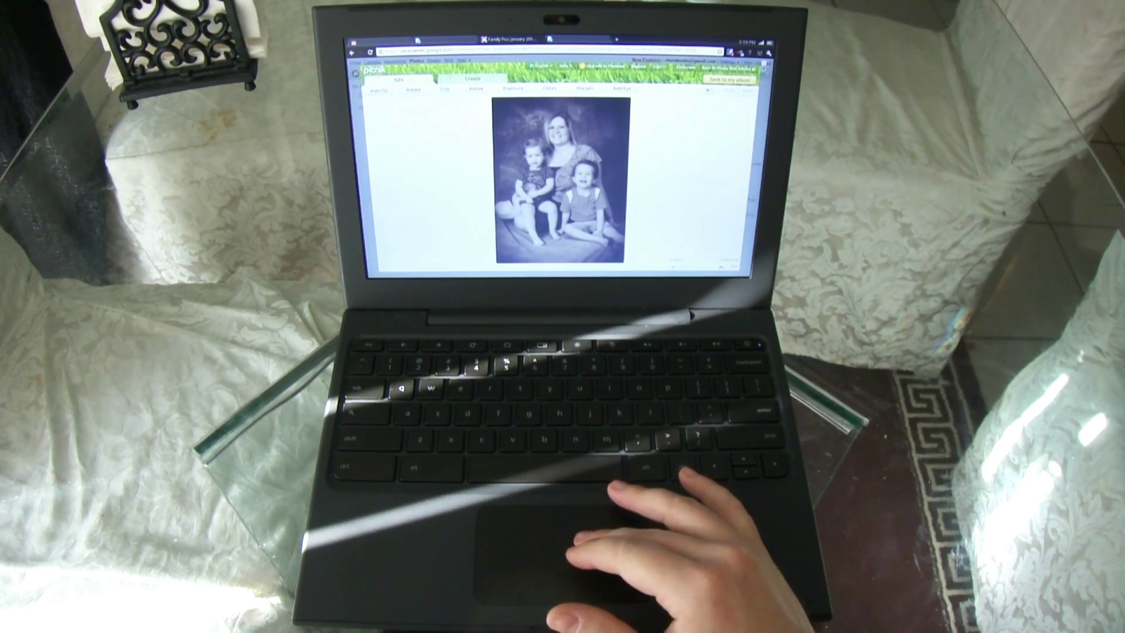
click(729, 79)
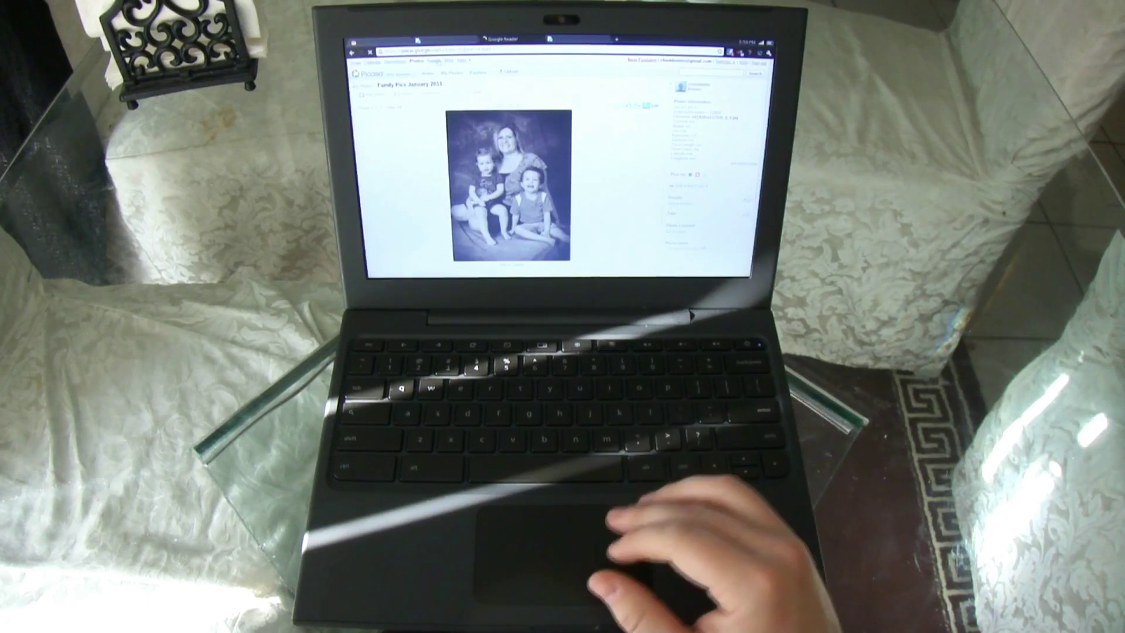
Look over the Google Reader welcome page, then switch to the YouTube page with Ctrl+Tab.
click(497, 38)
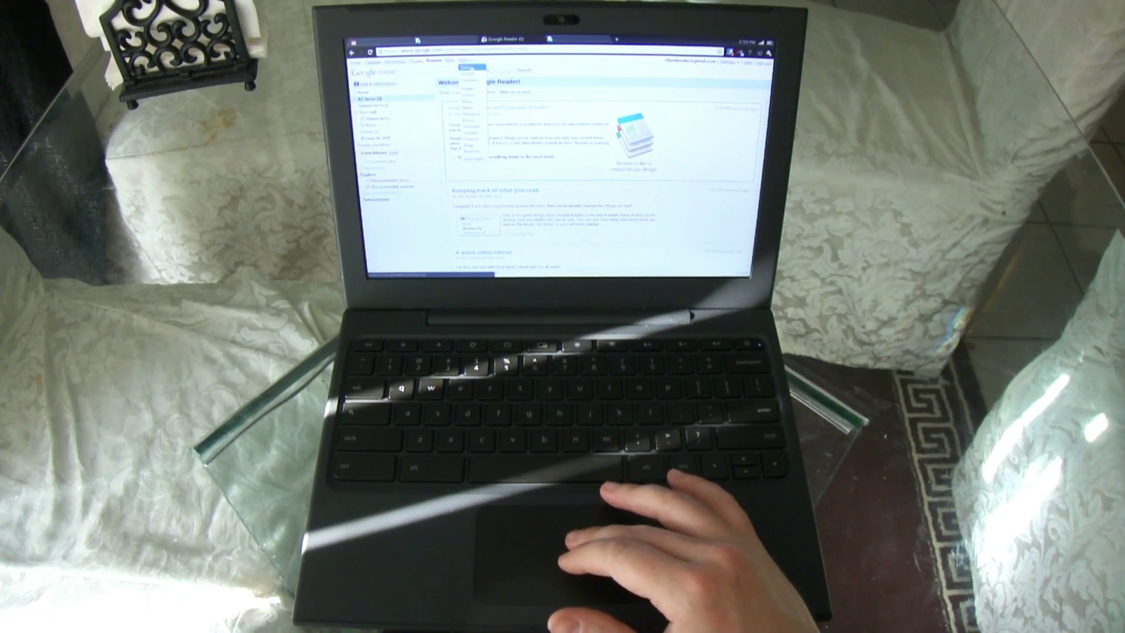
key(ctrl+Tab)
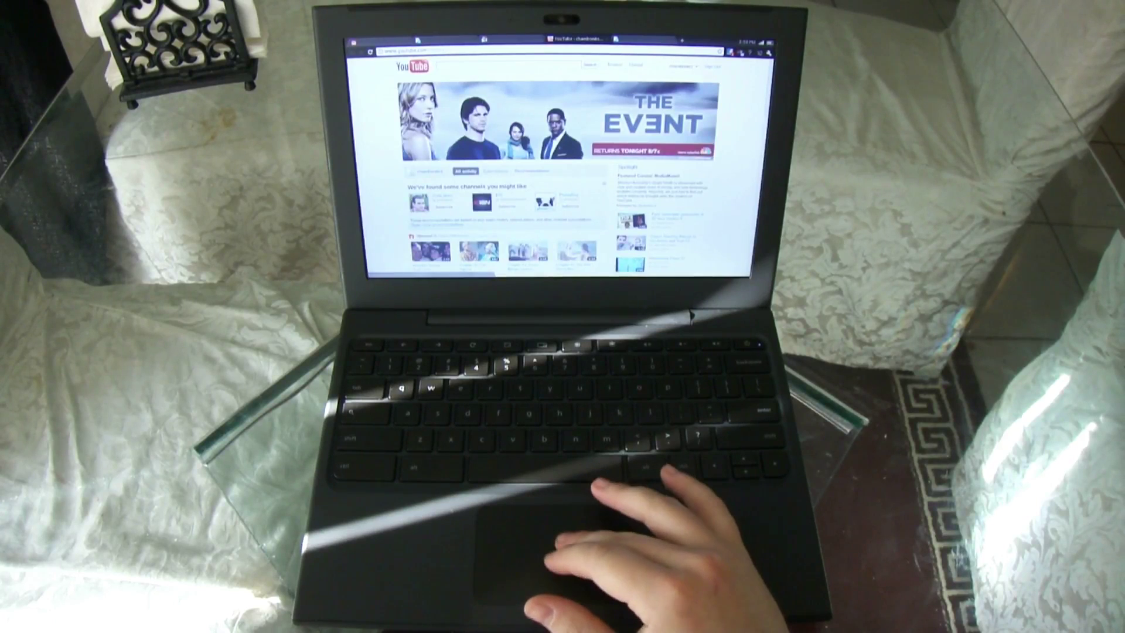
Play the YouTube video about generating 3D face models from photos.
click(480, 250)
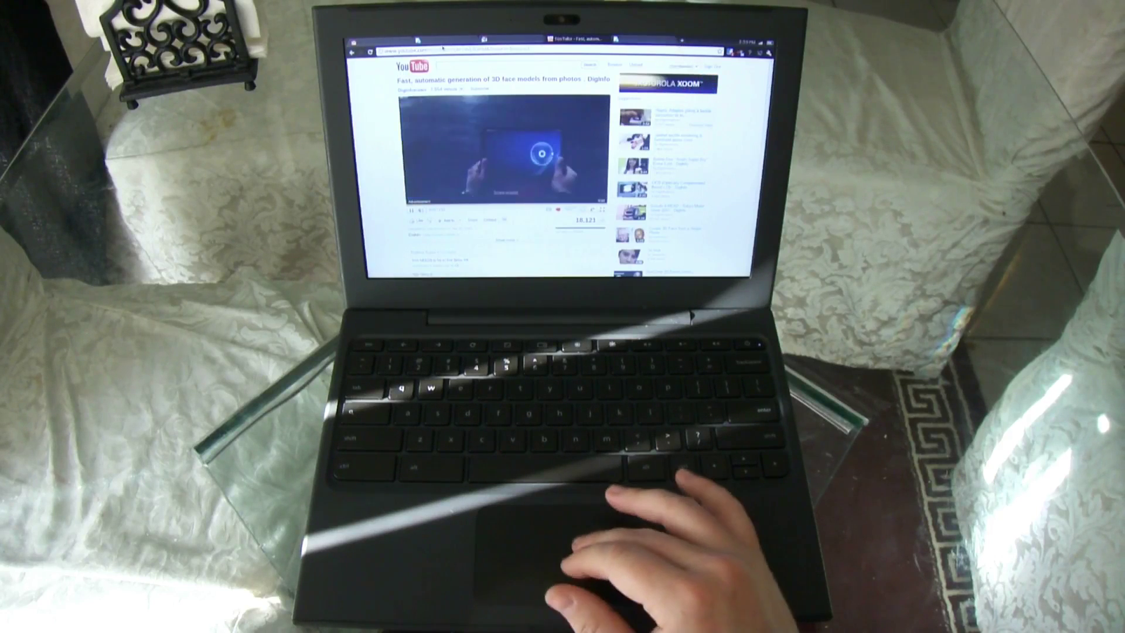
Return to Google Reader, cycle to the family dates document and close it.
click(413, 41)
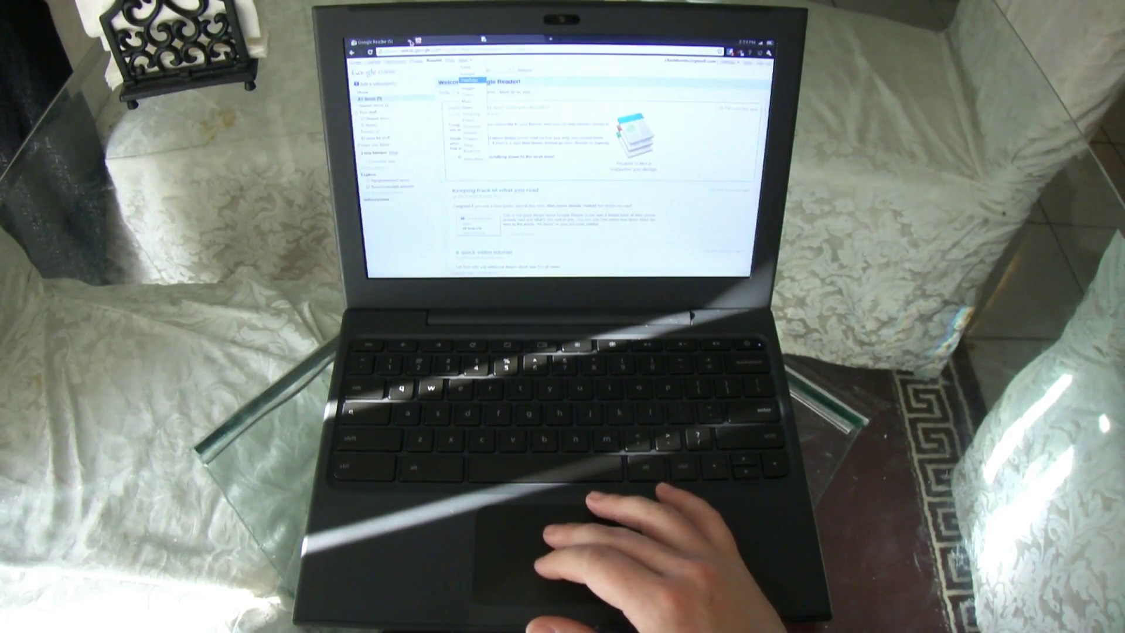
key(ctrl+Tab)
key(ctrl+Tab)
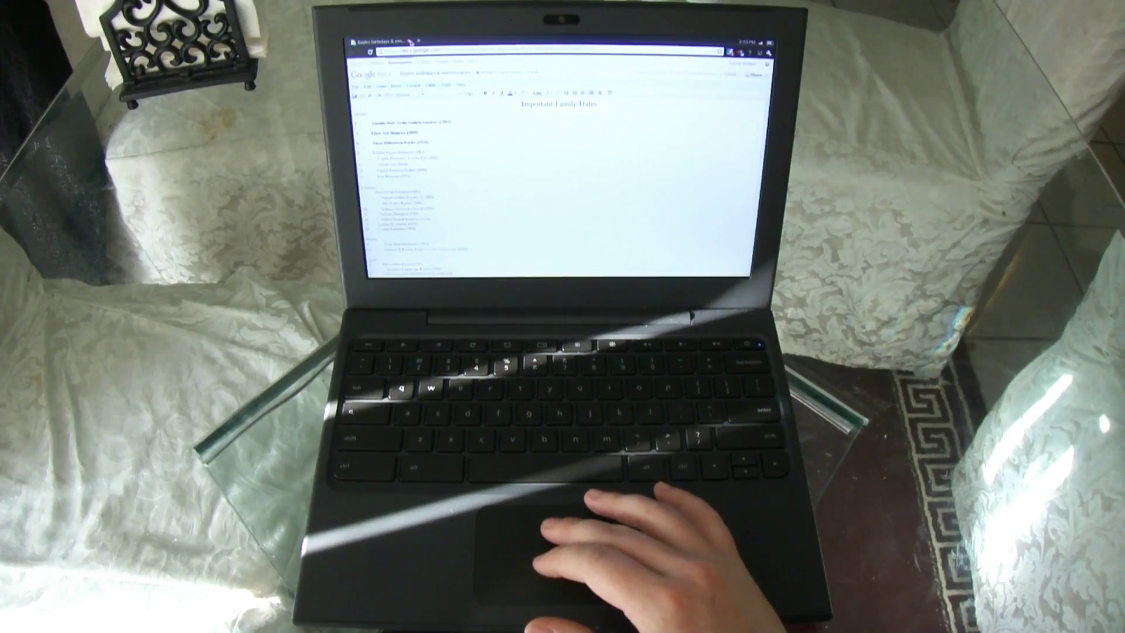
click(413, 40)
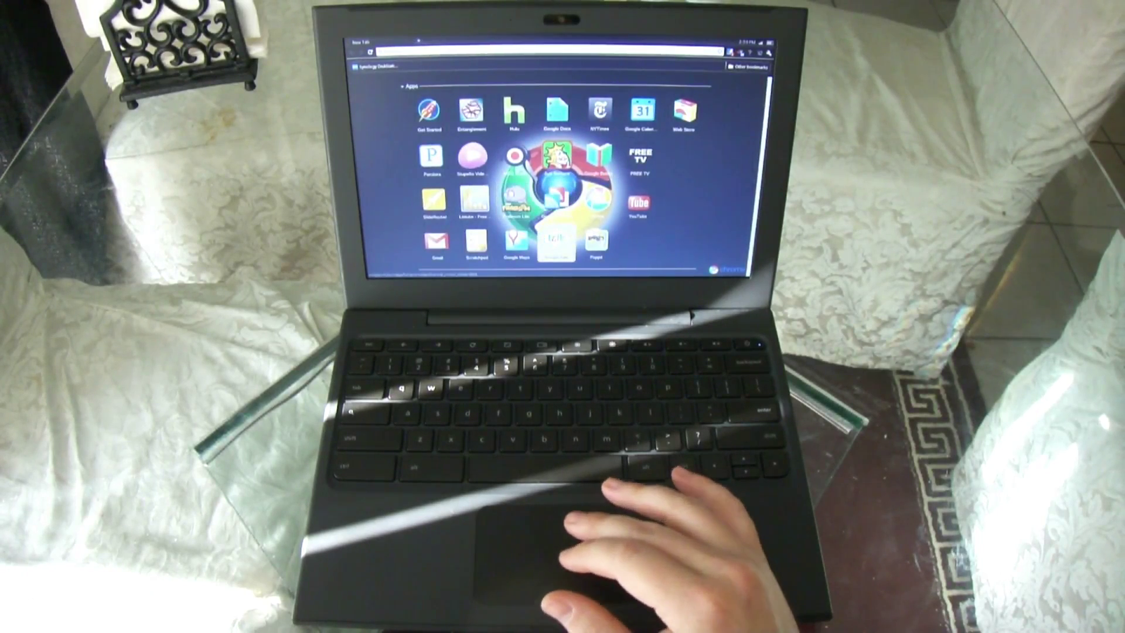
Bring up the Google Talk chat panel, then minimize it.
click(556, 242)
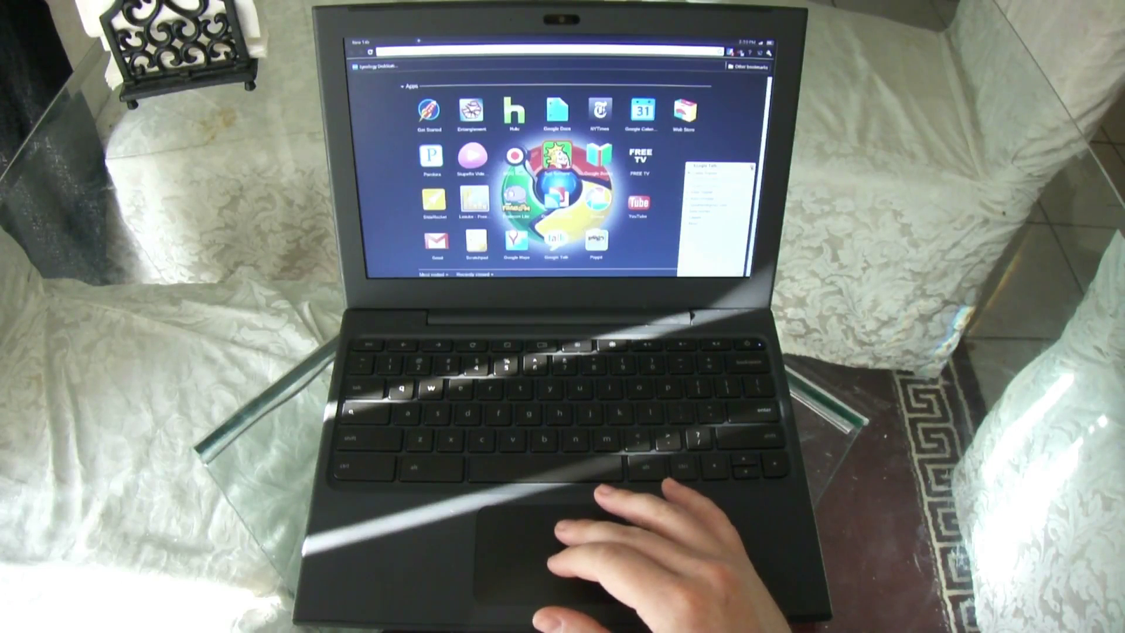
click(750, 165)
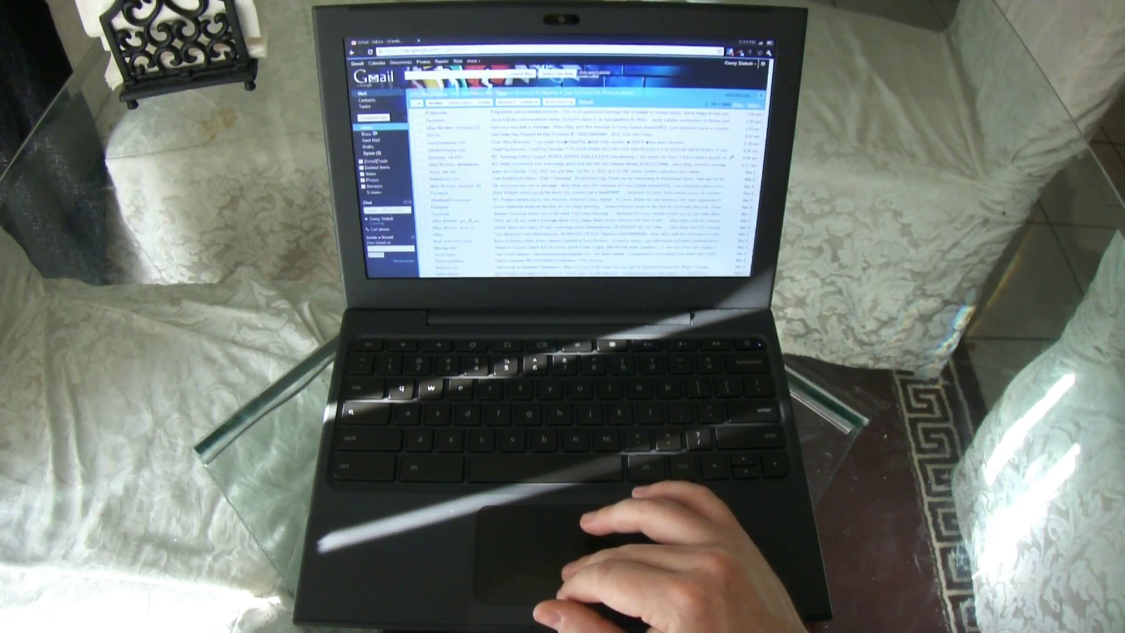
Show more chat contacts, then try the toolbar extension popups several times.
click(393, 224)
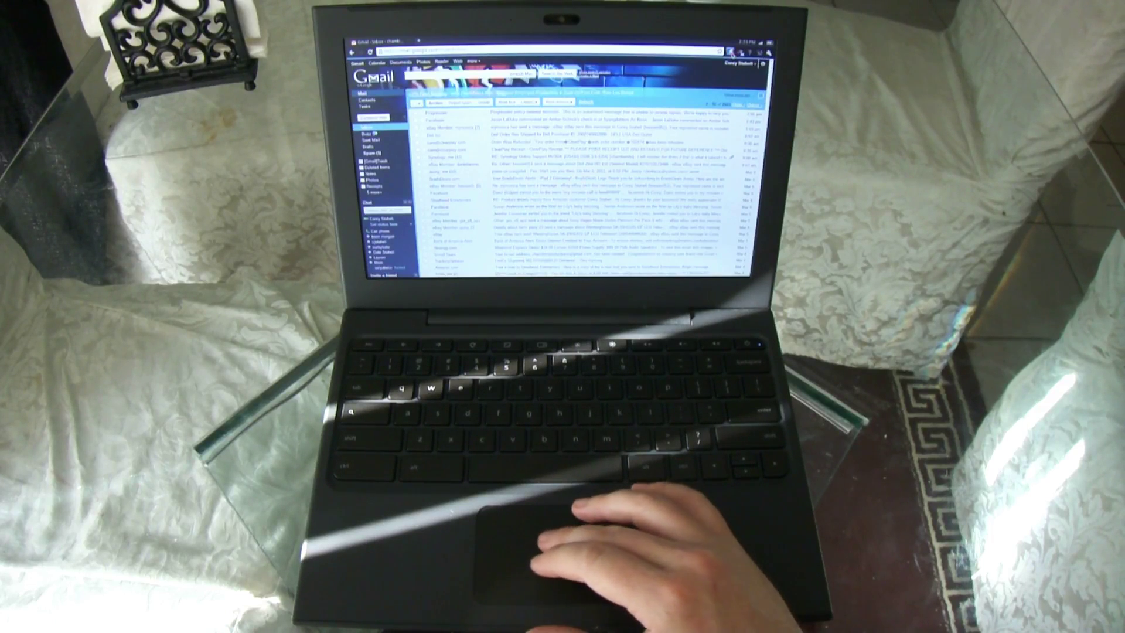
click(743, 54)
click(743, 55)
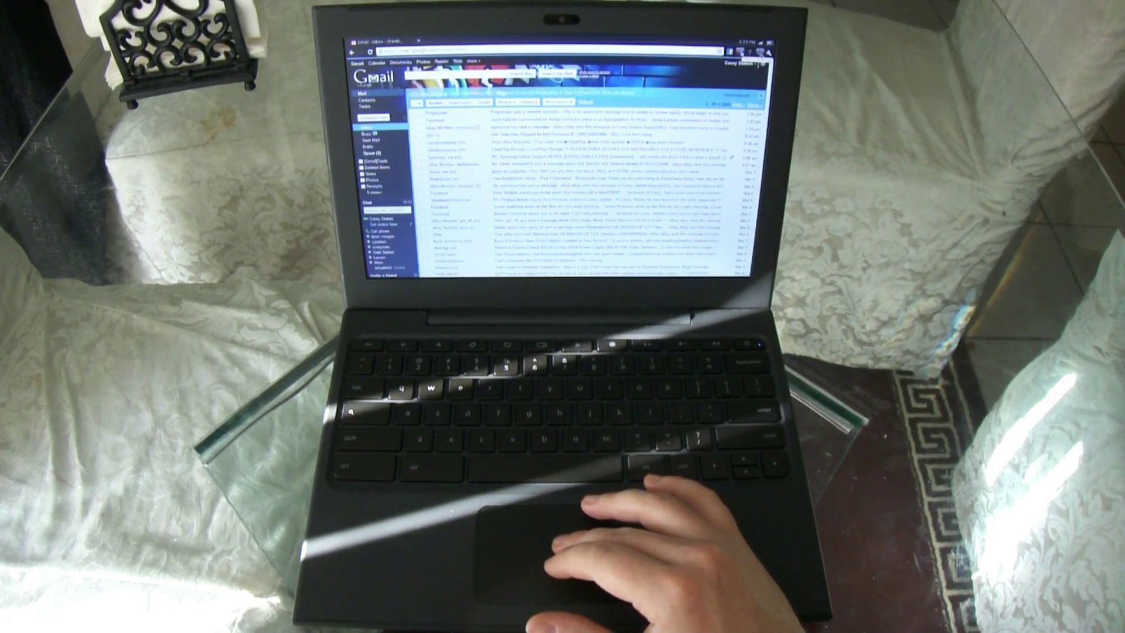
click(743, 54)
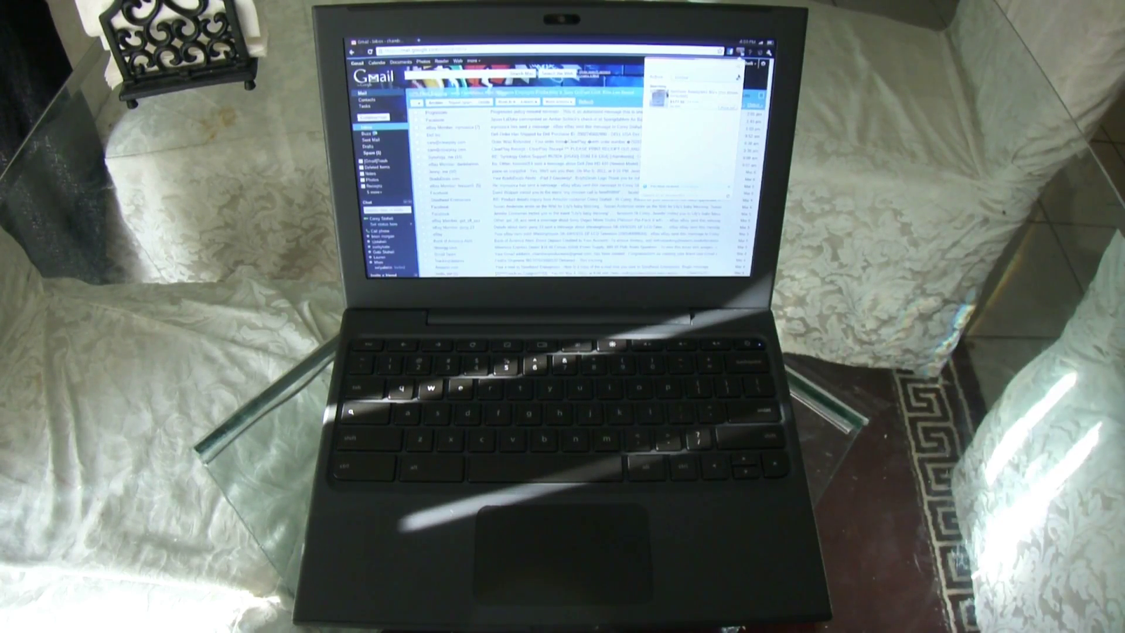
click(740, 54)
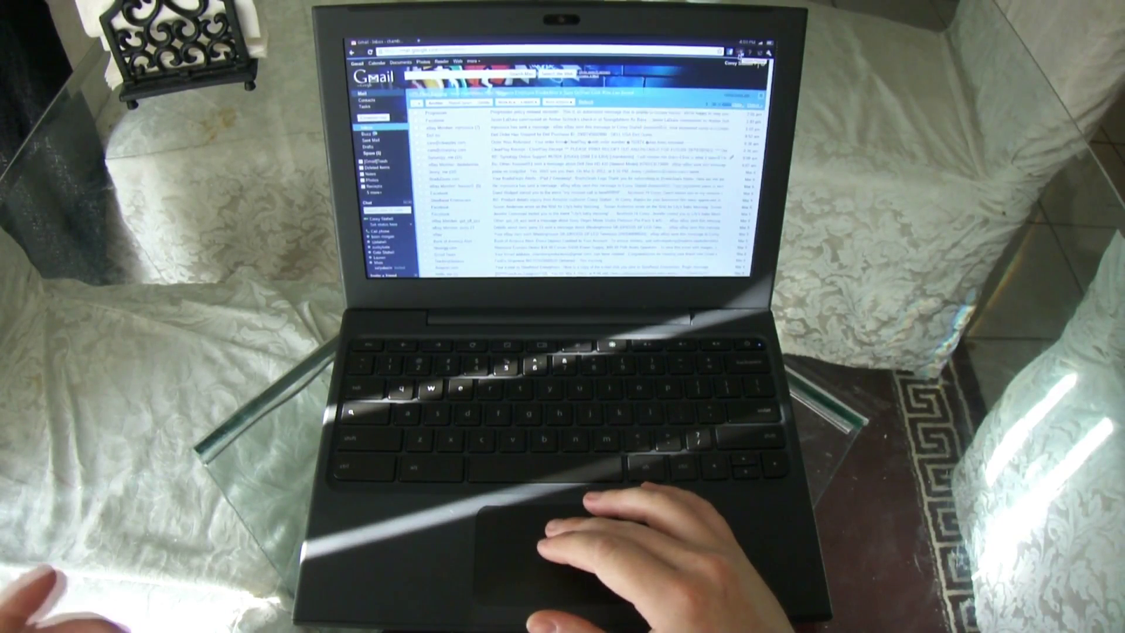
click(739, 54)
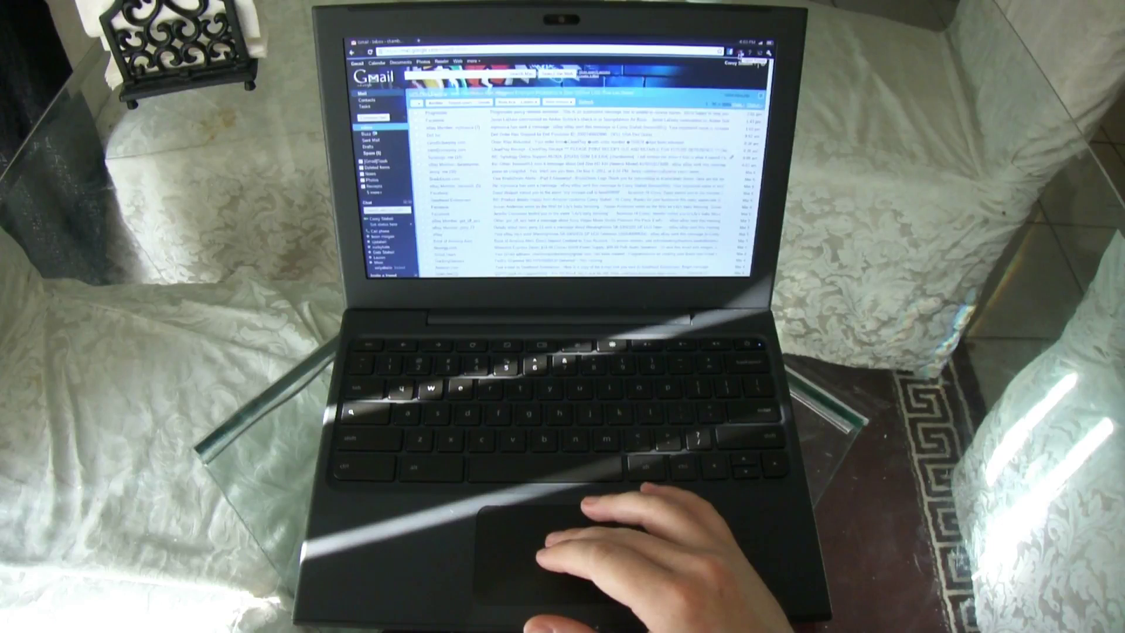
click(741, 54)
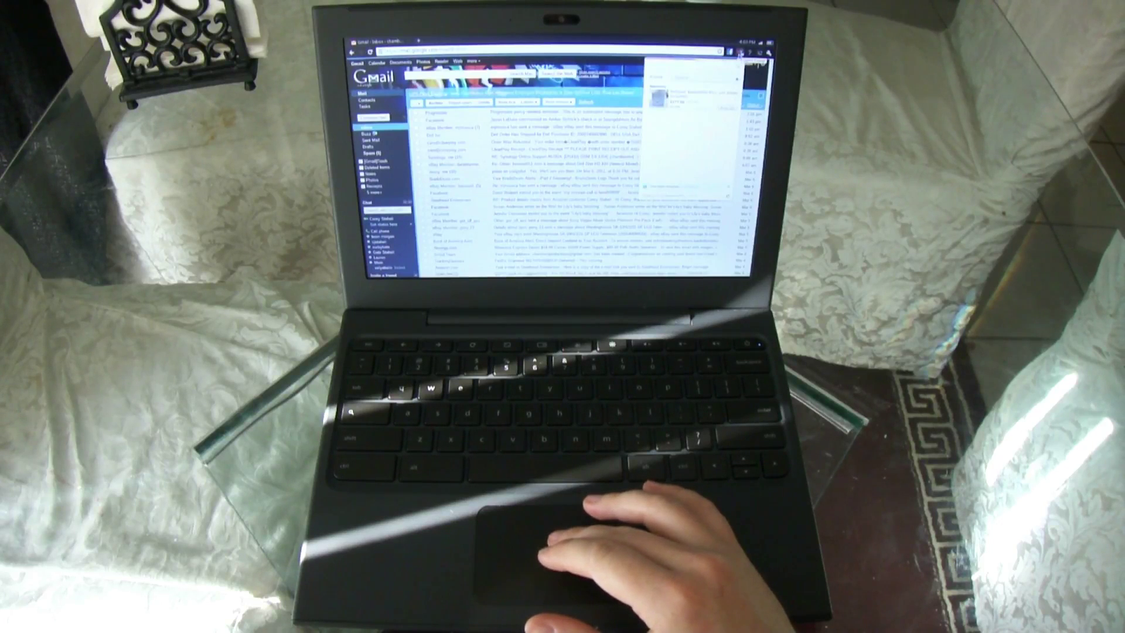
click(741, 54)
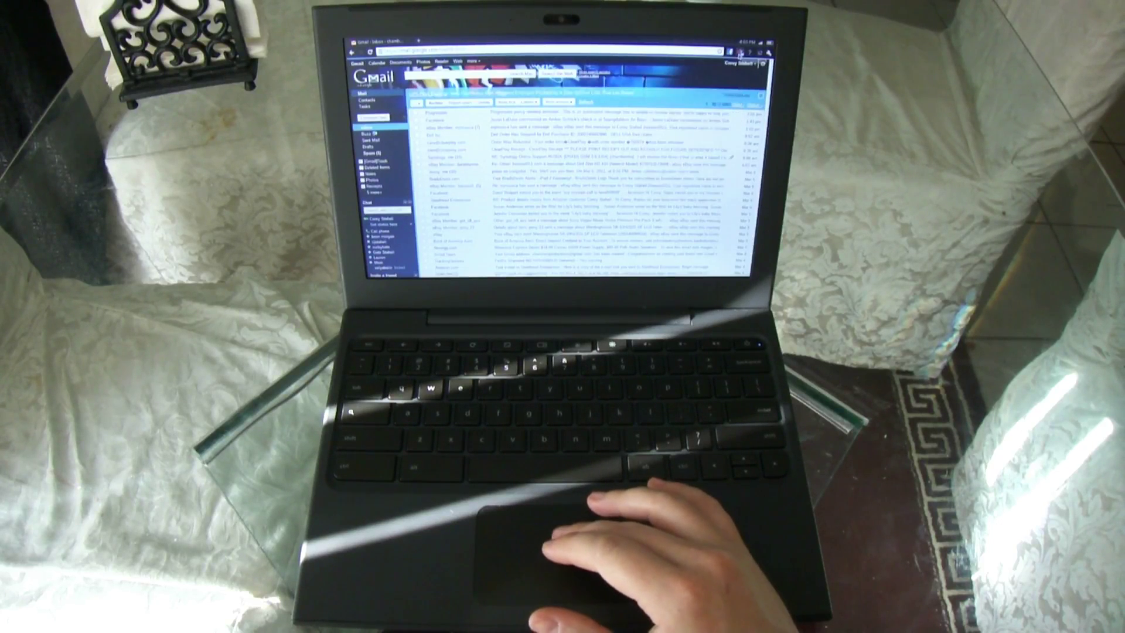
click(742, 54)
Go to the system settings from the wrench menu.
click(767, 53)
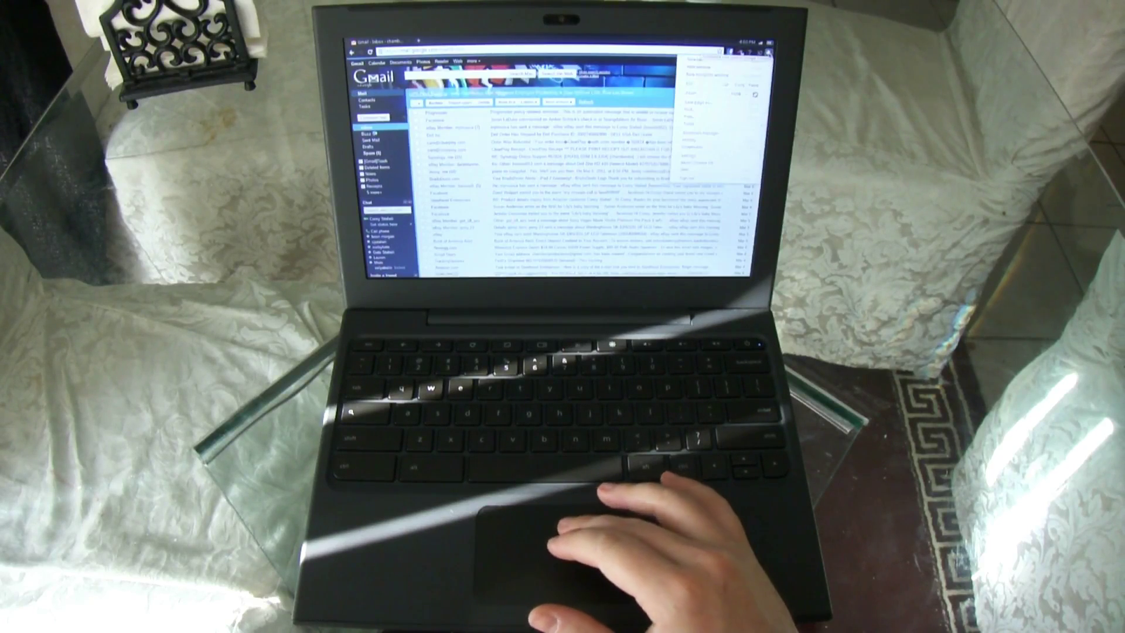
click(718, 167)
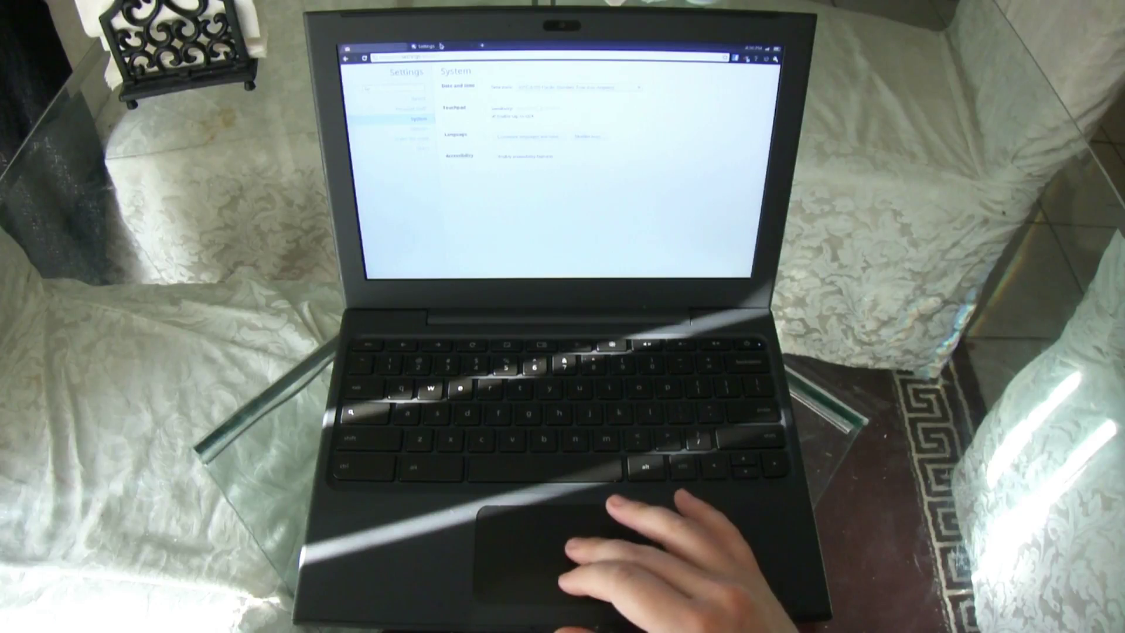
From Gmail, visit Google Calendar, the Docs list and a document, then go to Google Books.
click(473, 46)
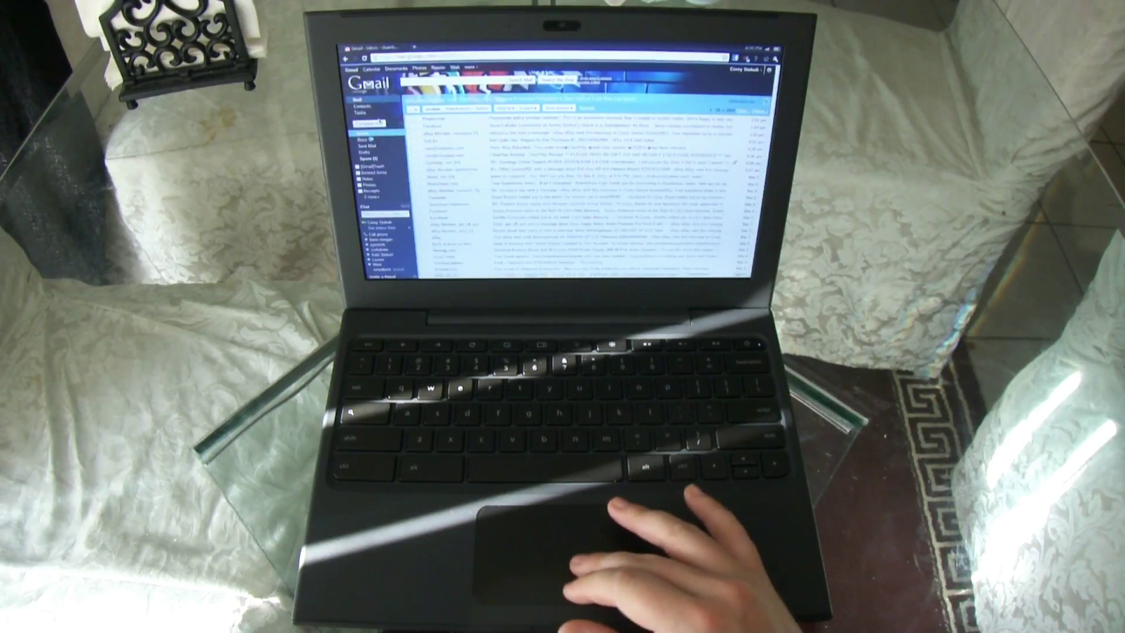
click(370, 73)
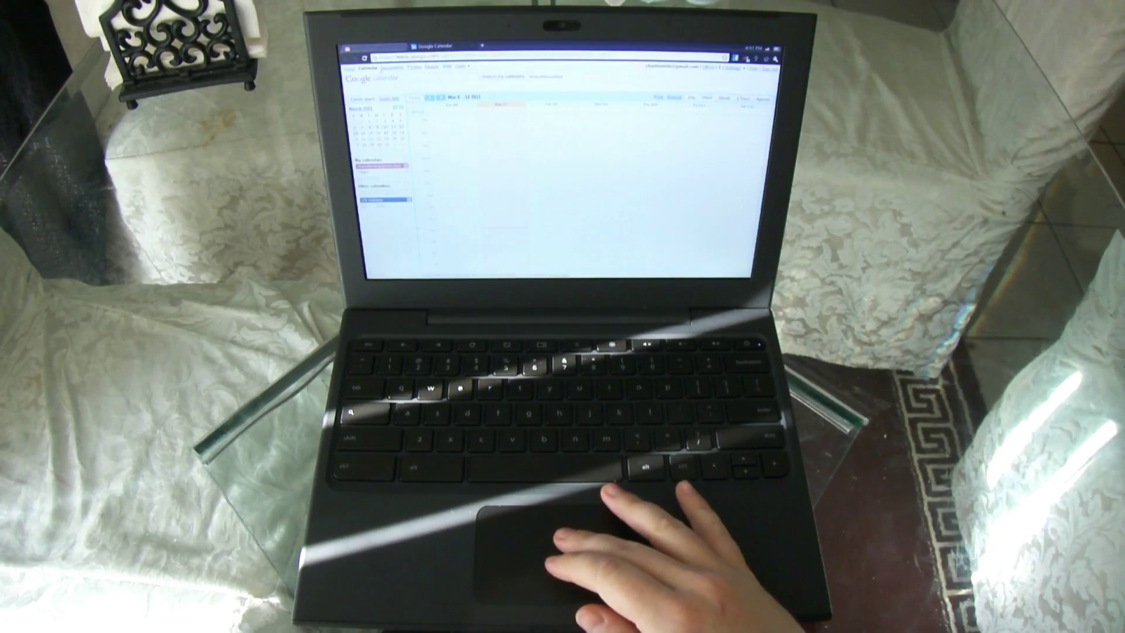
click(395, 67)
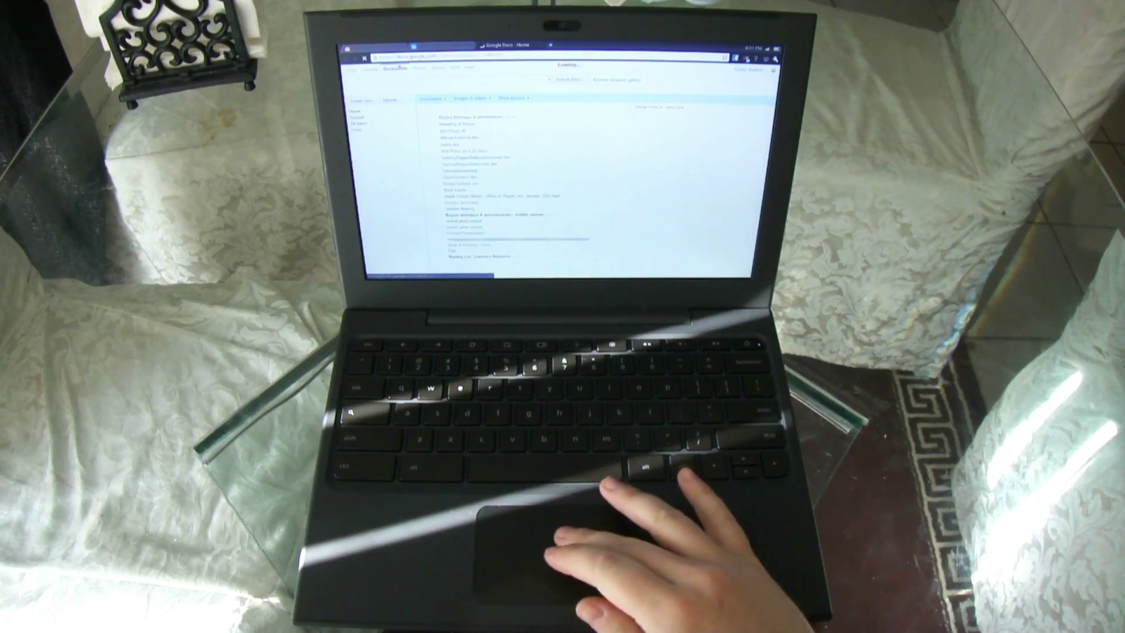
click(419, 71)
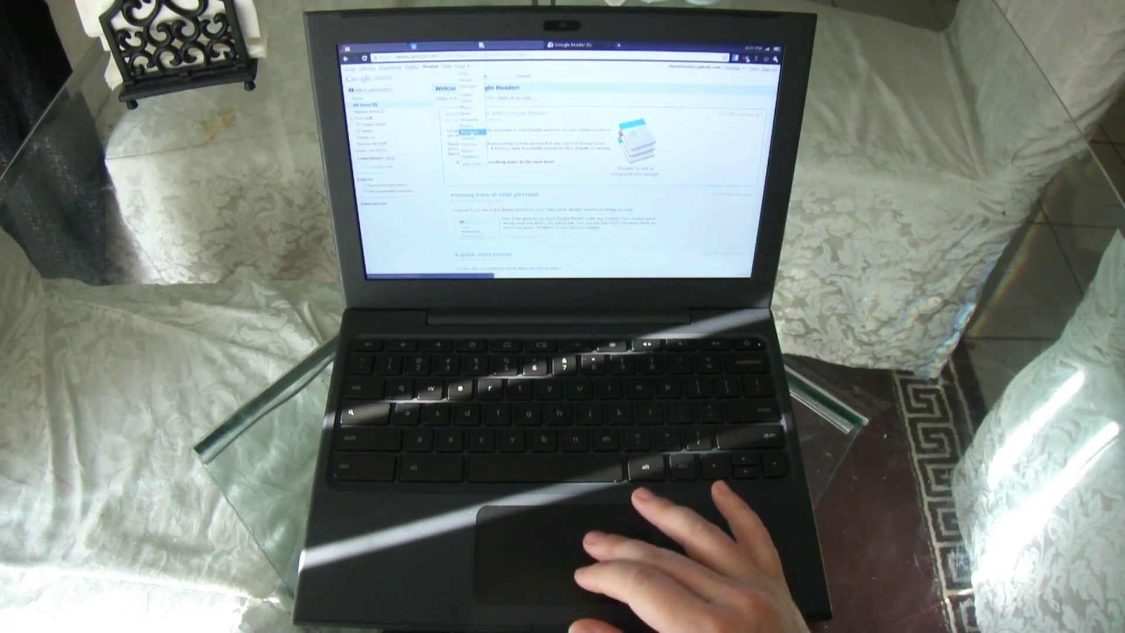
click(470, 126)
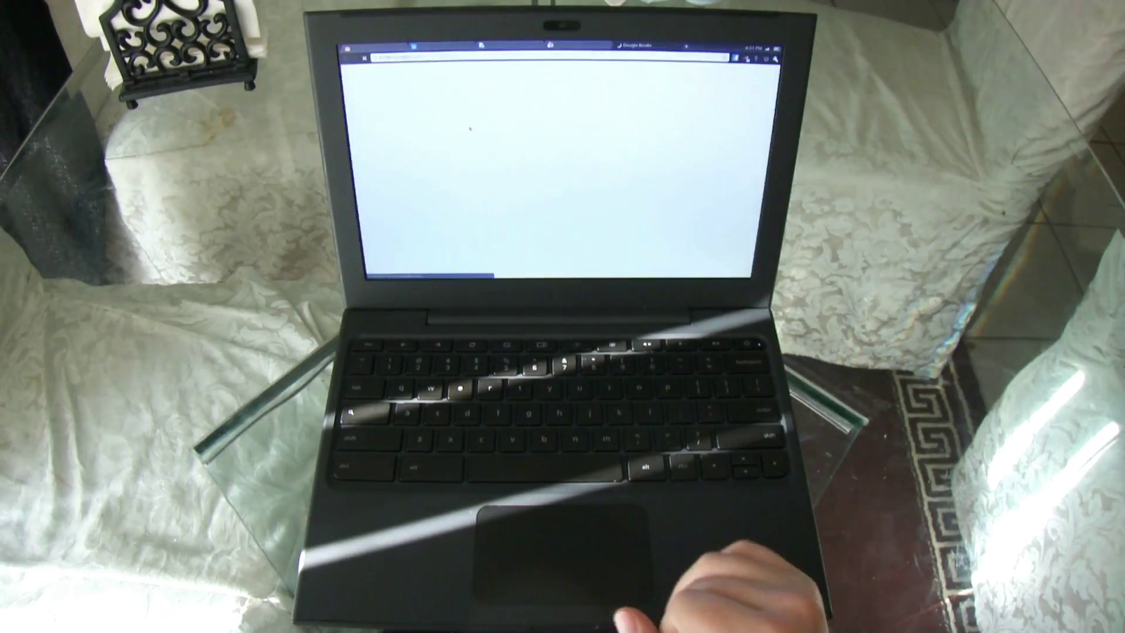